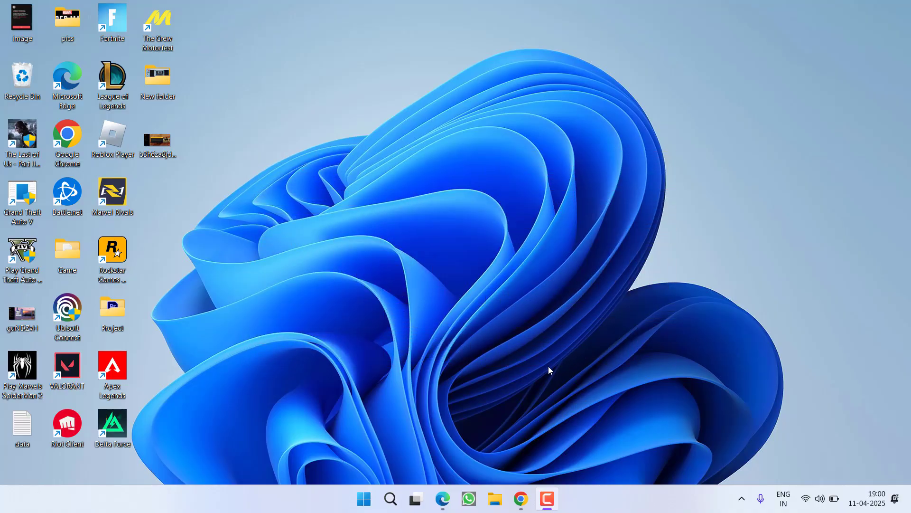
Step: Expand the hidden icons in the taskbar notification area
left_click(741, 498)
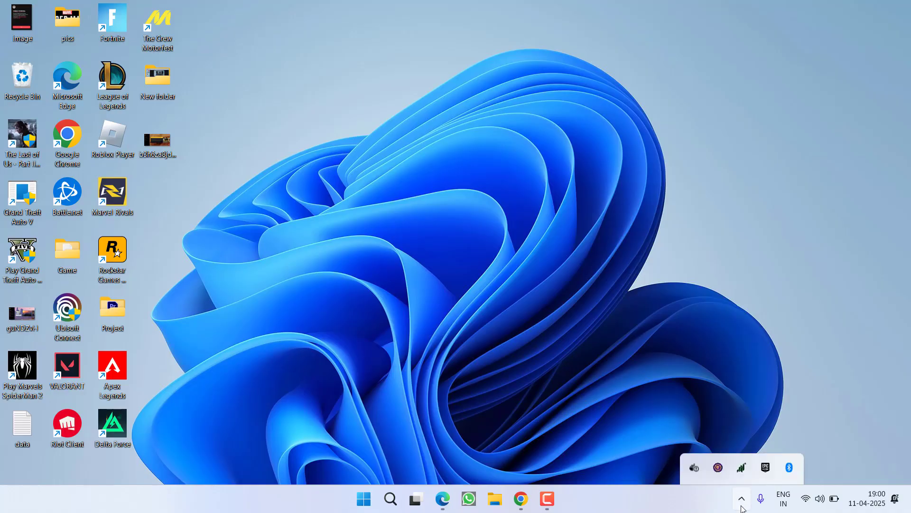
Step: In the Epic Games Launcher Library, check Fortnite's install location under Manage
left_click(757, 438)
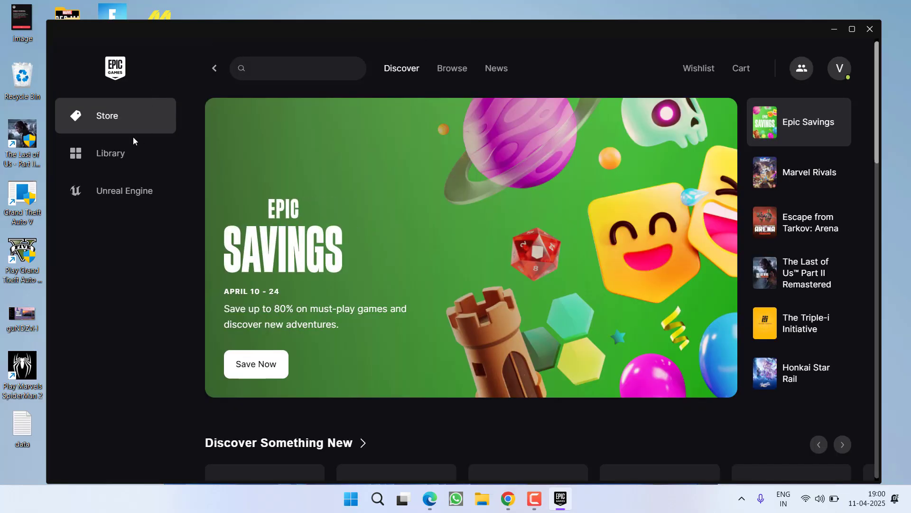
left_click(112, 160)
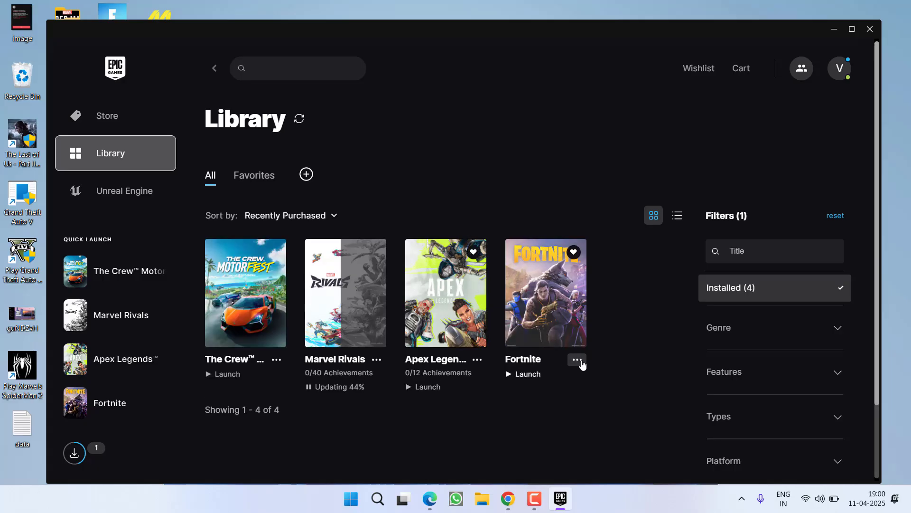
left_click(580, 363)
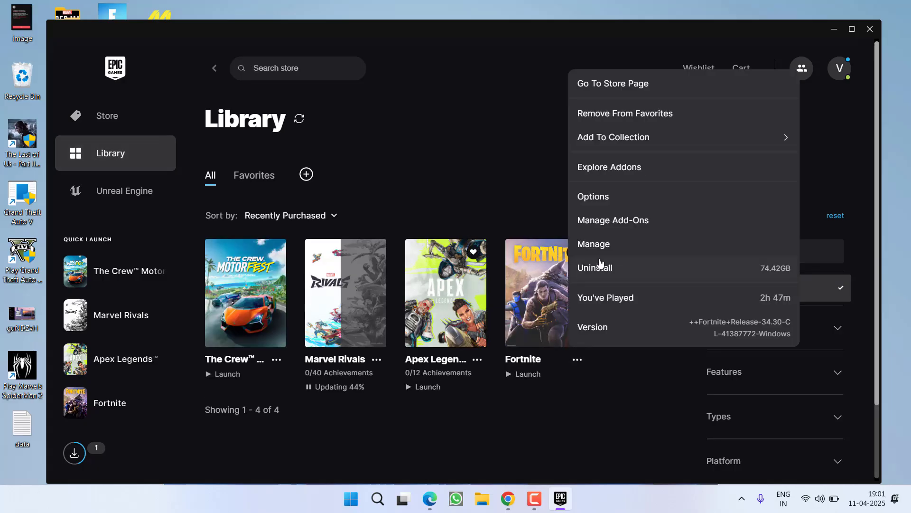
left_click(610, 243)
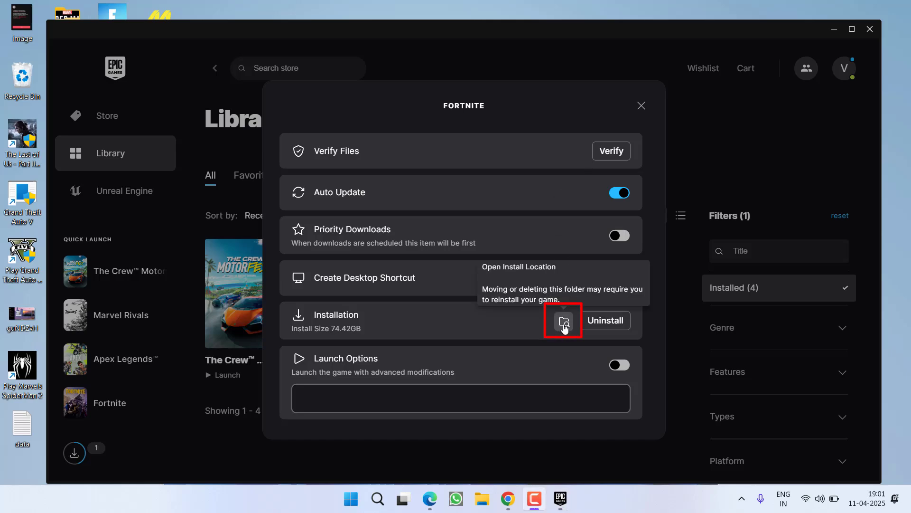
left_click(641, 106)
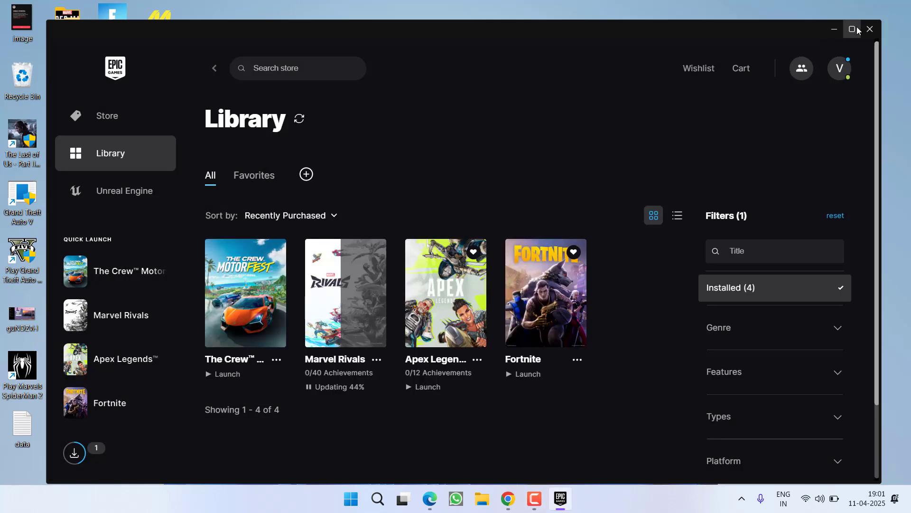
Step: Close the Epic Games Launcher and open New Volume (F:) in File Explorer
left_click(870, 29)
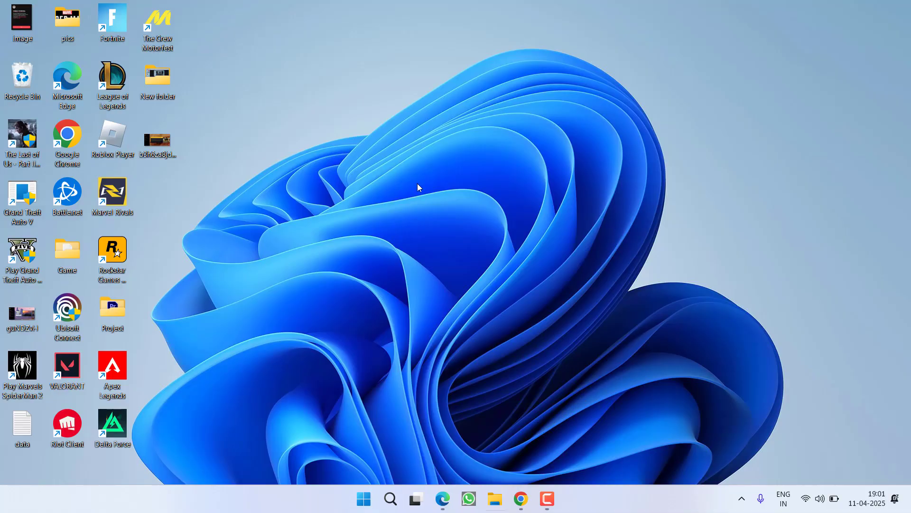
key("super+e")
left_click(550, 254)
double_click(550, 254)
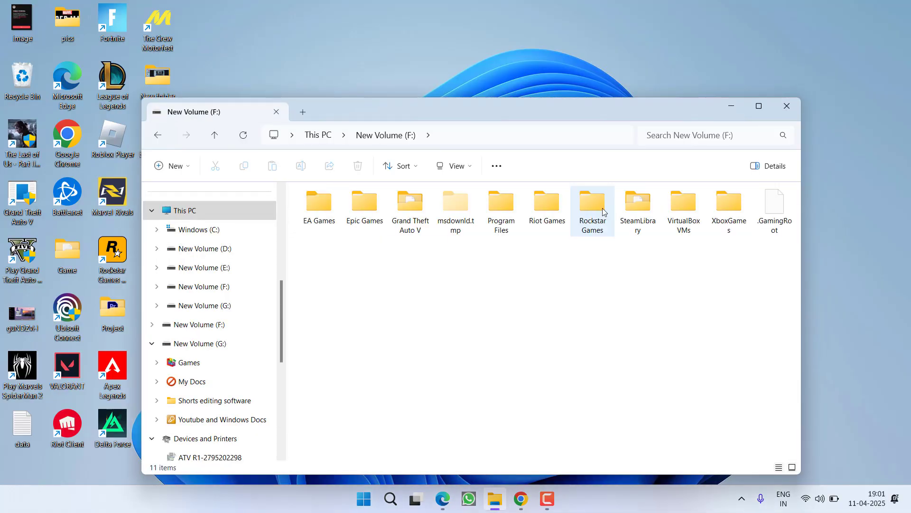
Step: Go to Rockstar Games > Grand Theft Auto V Enhanced and select PlayGTAV
double_click(593, 209)
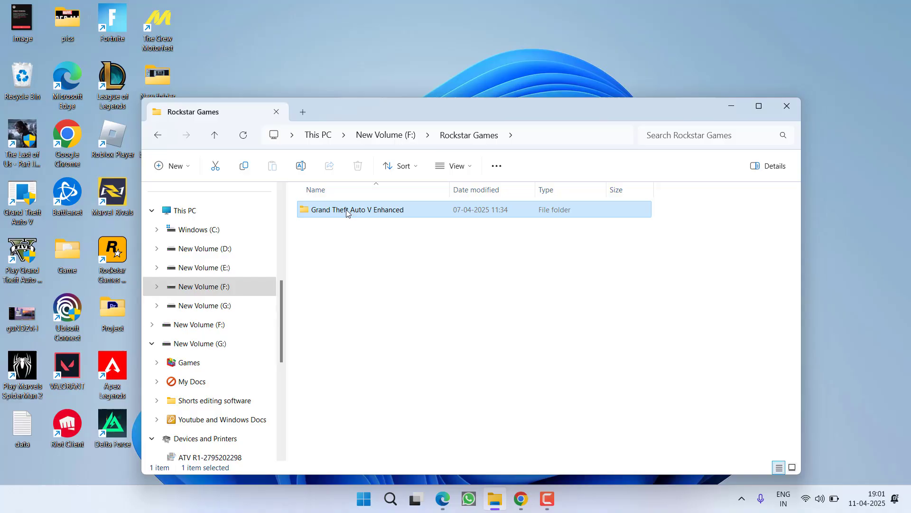
double_click(351, 211)
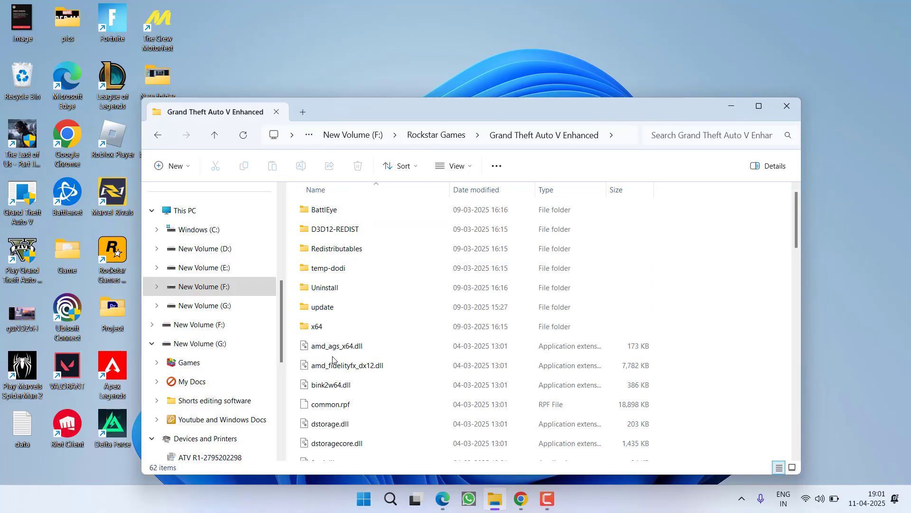
scroll(333, 360, "down", 5)
left_click(340, 420)
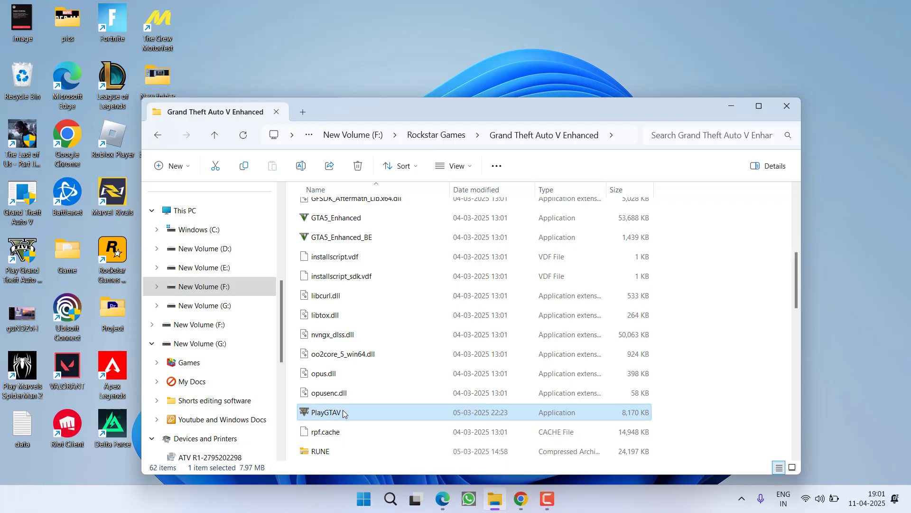
Step: Set PlayGTAV to run as administrator with Windows 8 compatibility mode off
right_click(344, 413)
left_click(382, 342)
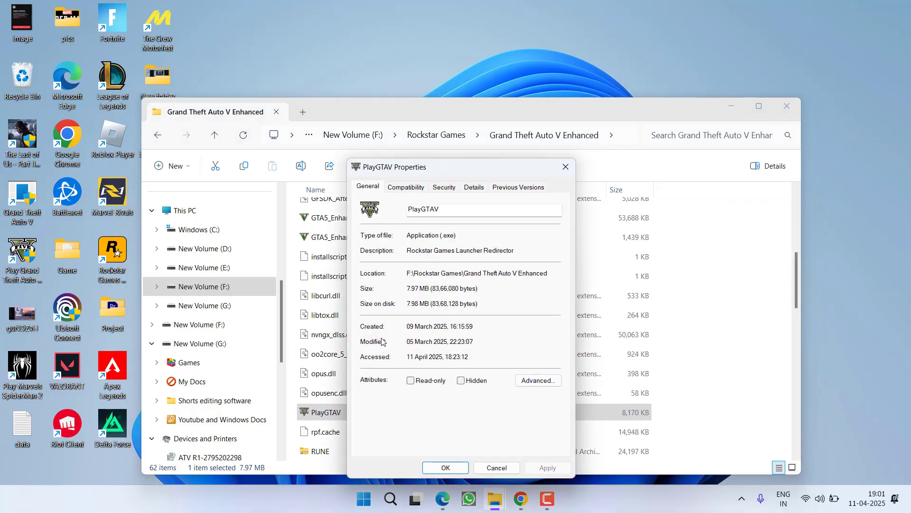
left_click(406, 187)
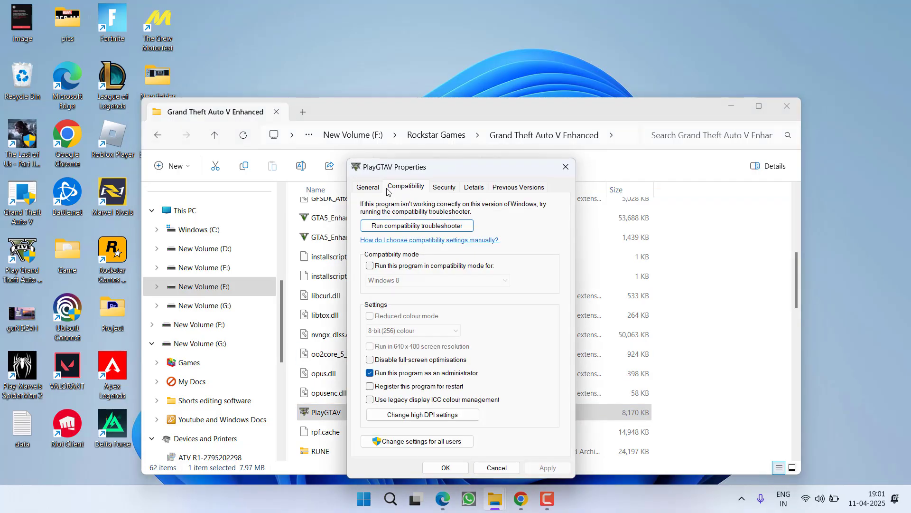
left_click(394, 268)
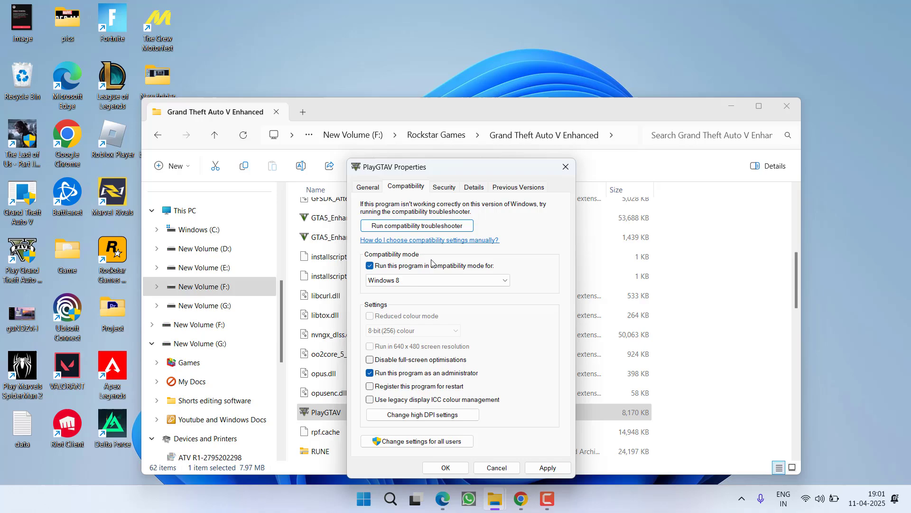
left_click(432, 266)
left_click(398, 374)
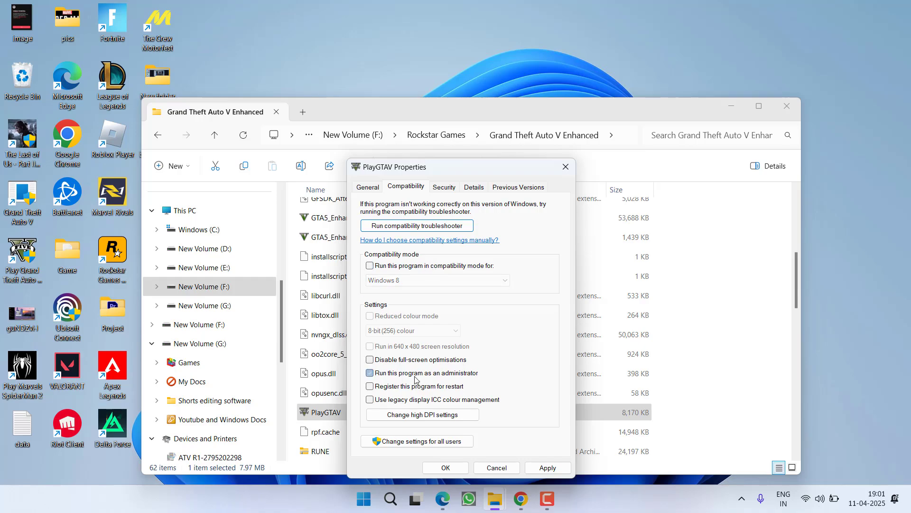
left_click(399, 376)
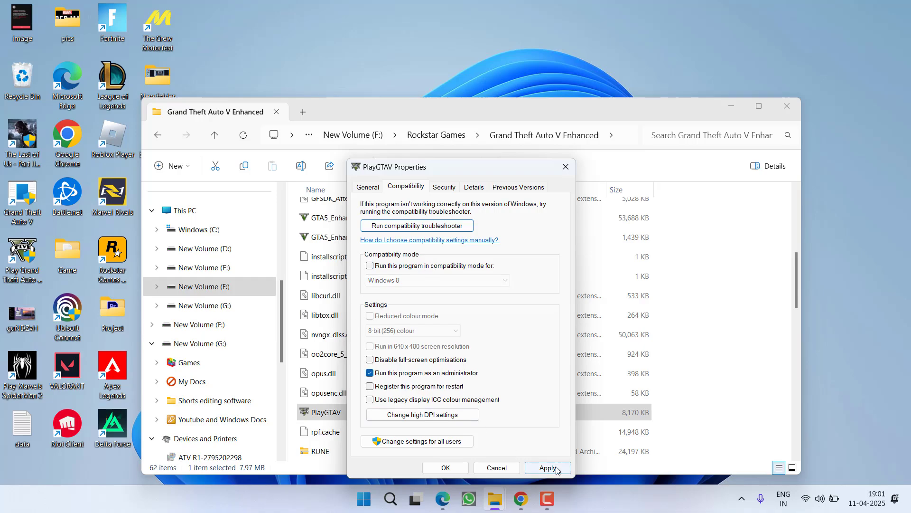
left_click(445, 467)
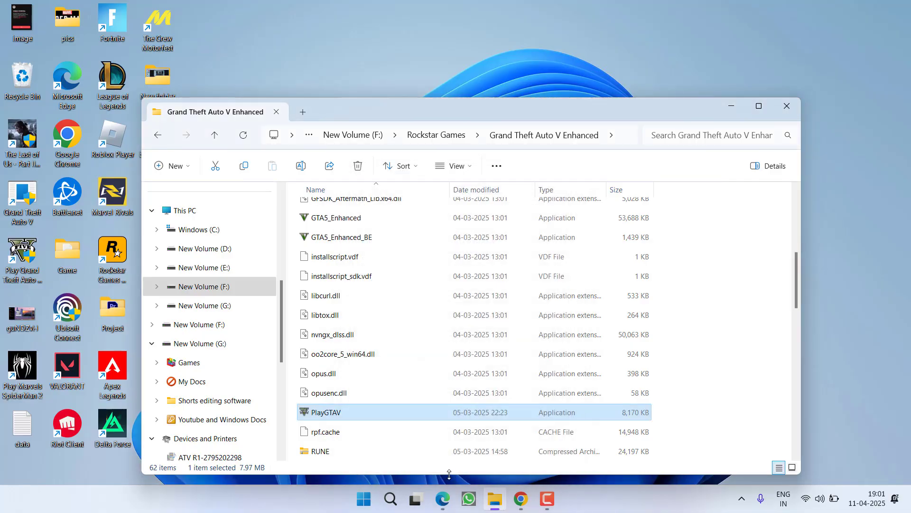
Step: Check GTA5_Enhanced and GTA5_Enhanced_BE, then close the game folder window
left_click(331, 220)
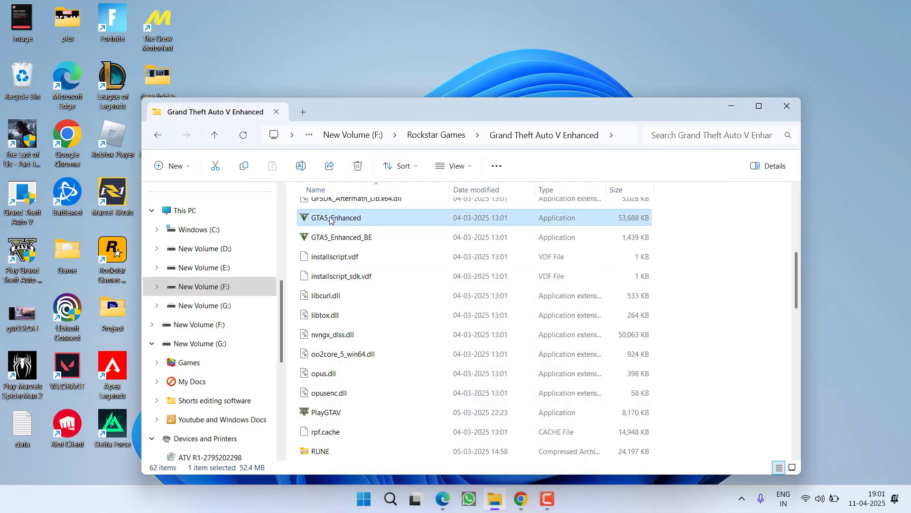
left_click(345, 238)
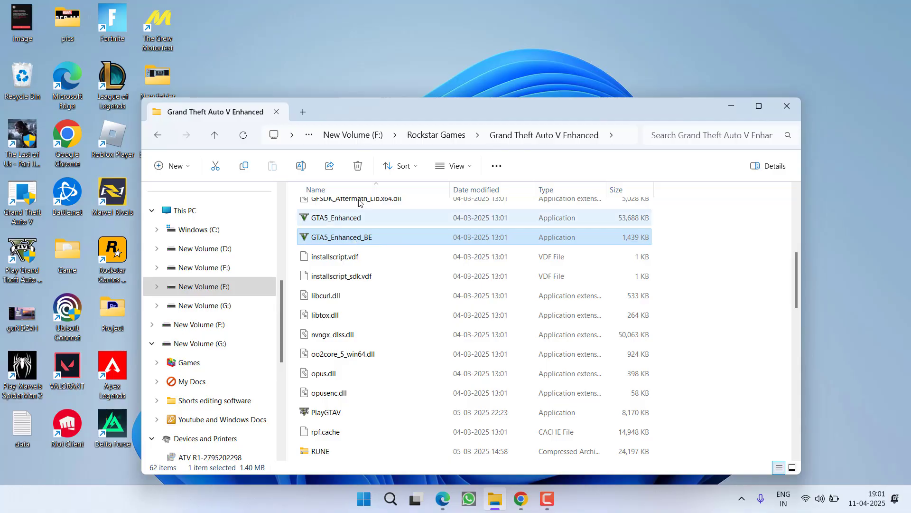
left_click(787, 106)
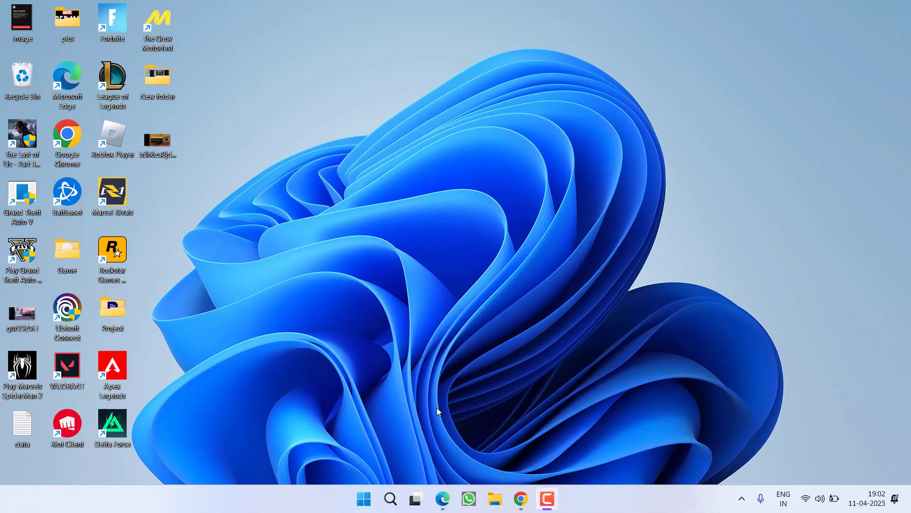
Step: Return to Edge's Proton VPN page, highlight its heading, and briefly search Start for 'rock'
left_click(444, 499)
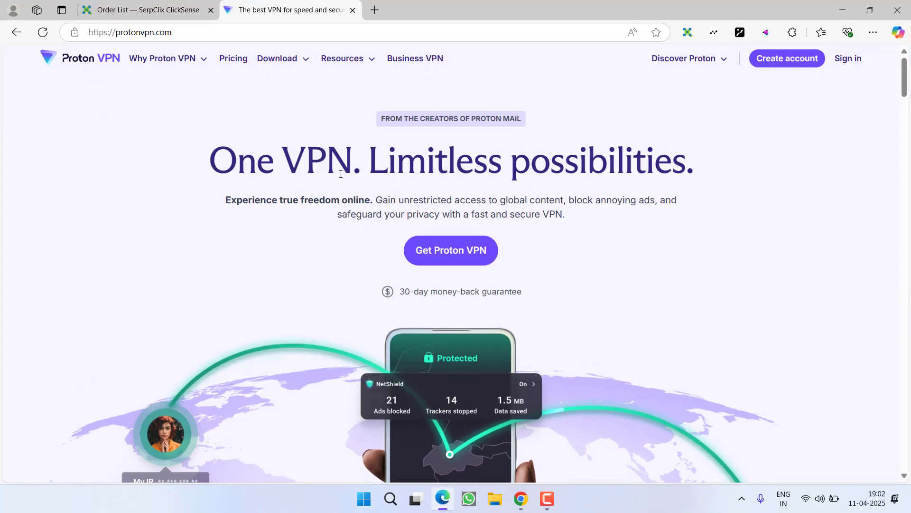
left_click_drag(242, 152, 703, 163)
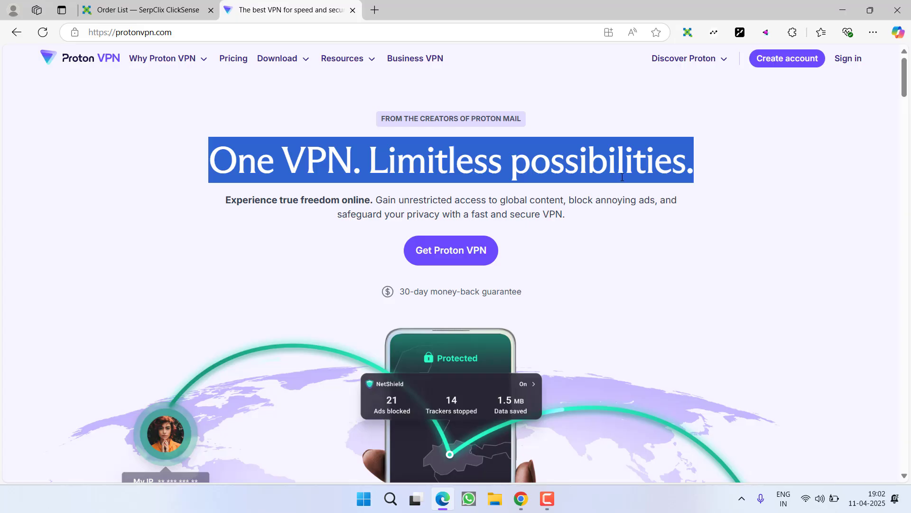
key("super")
type("rock")
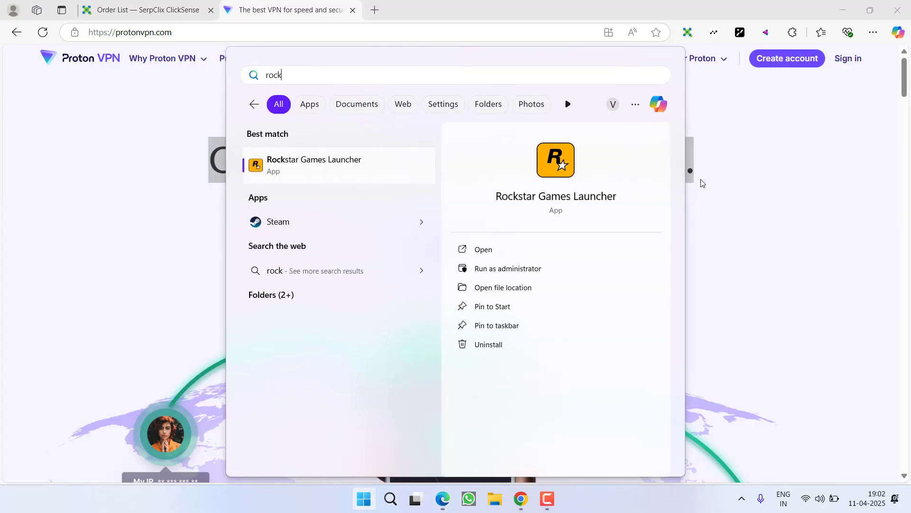
key("Escape")
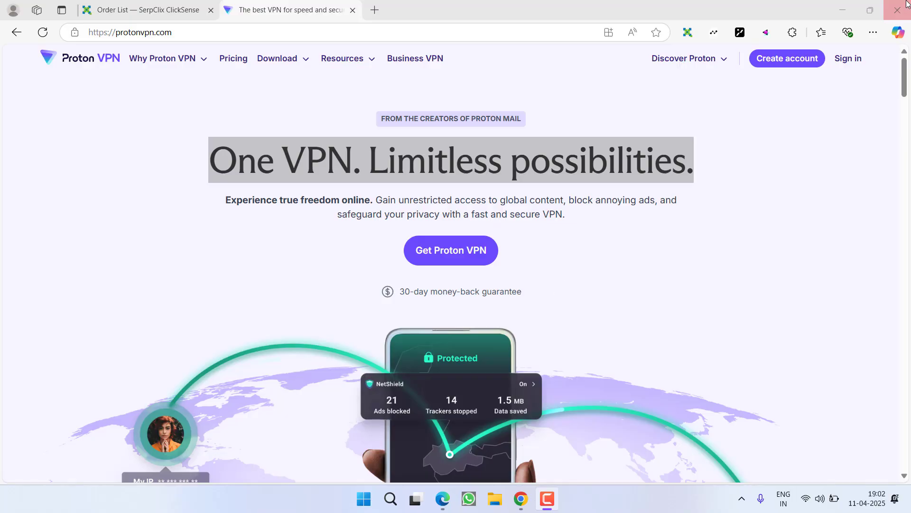
Step: Show the desktop and minimize the Rockstar Games Launcher
key("super+d")
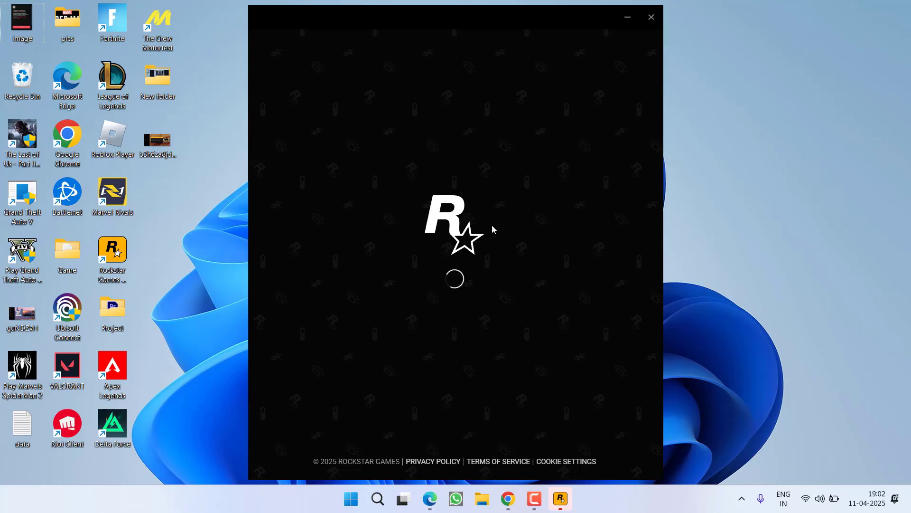
left_click(626, 20)
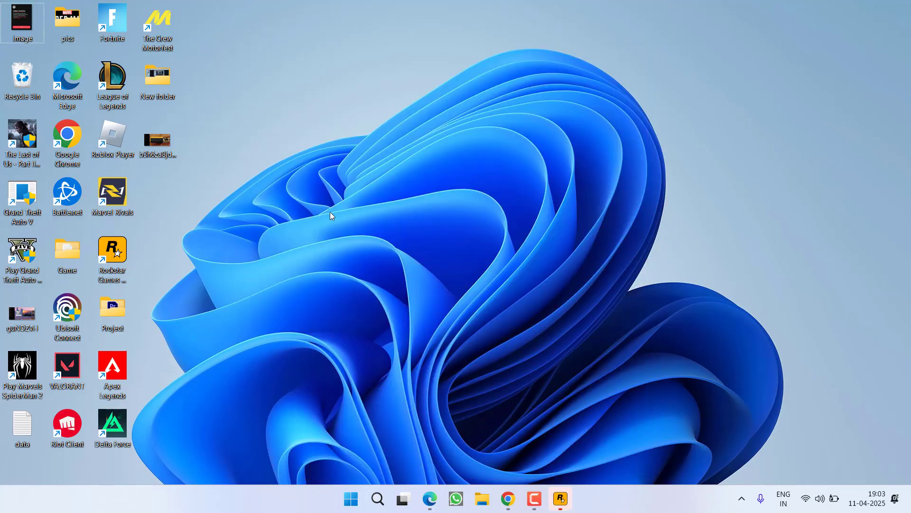
Step: Copy the Rockstar Games folder from Documents and paste it onto the desktop
key("super+e")
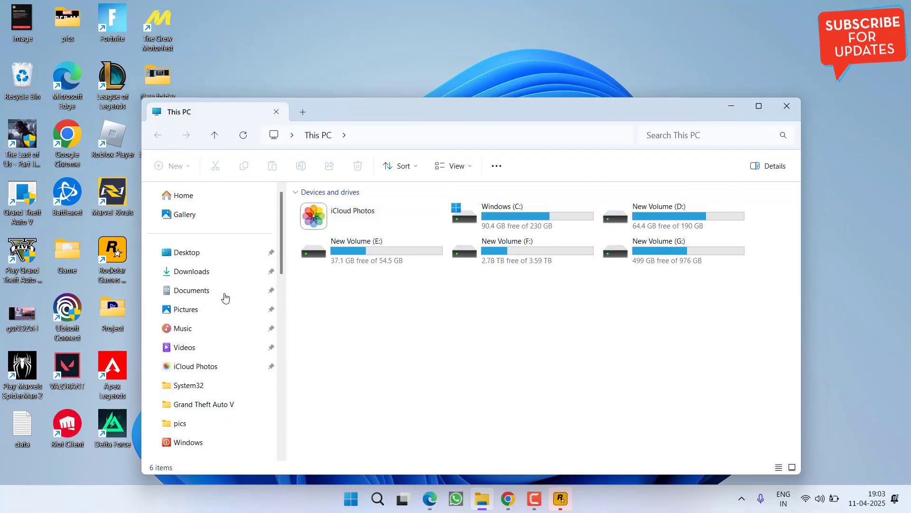
left_click(192, 294)
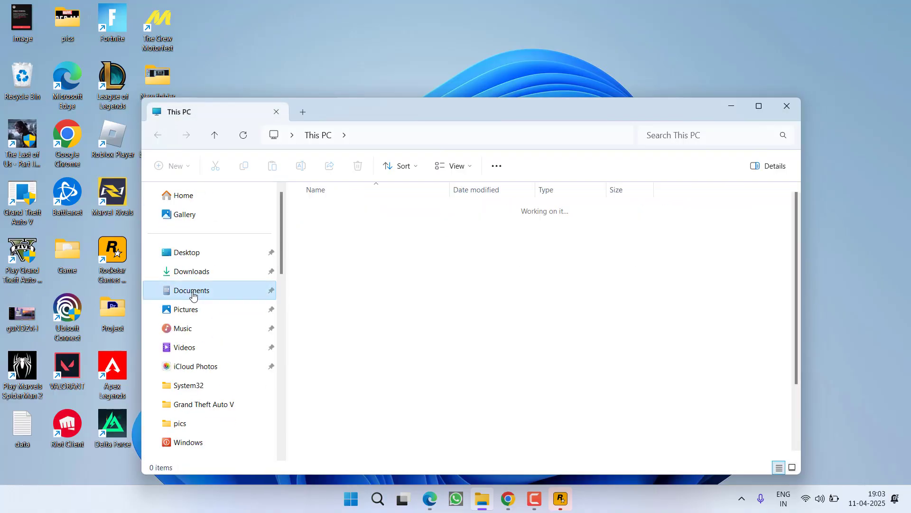
key("r")
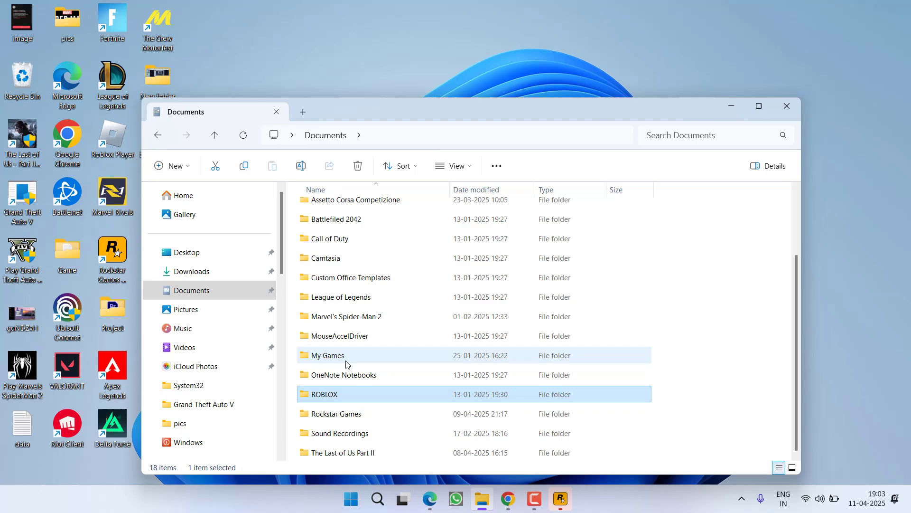
left_click(343, 419)
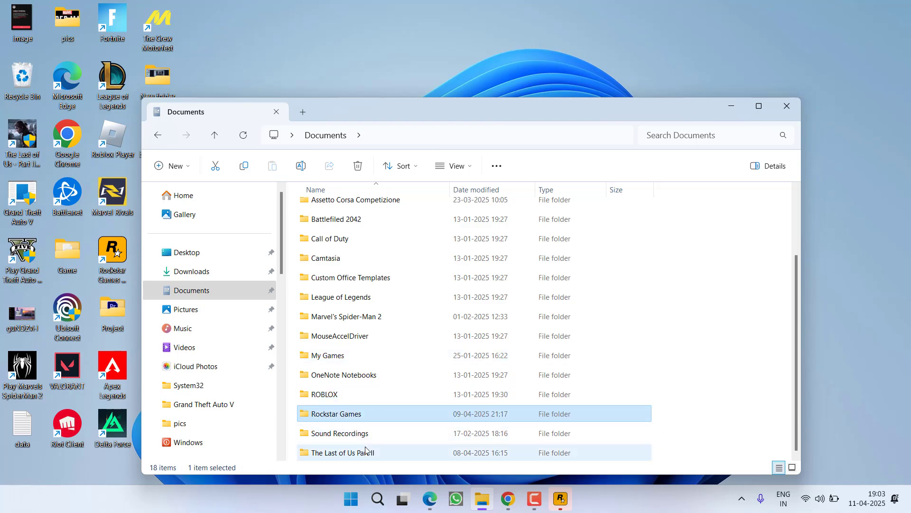
right_click(327, 419)
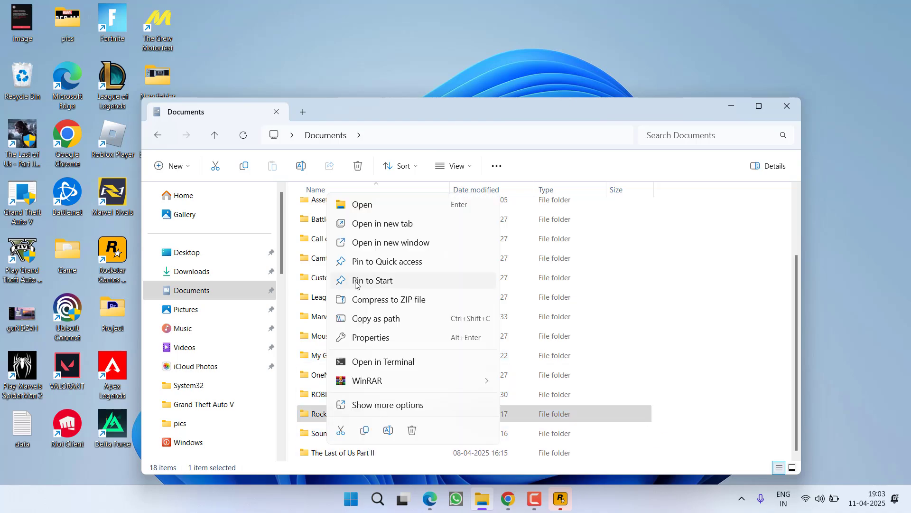
left_click(357, 429)
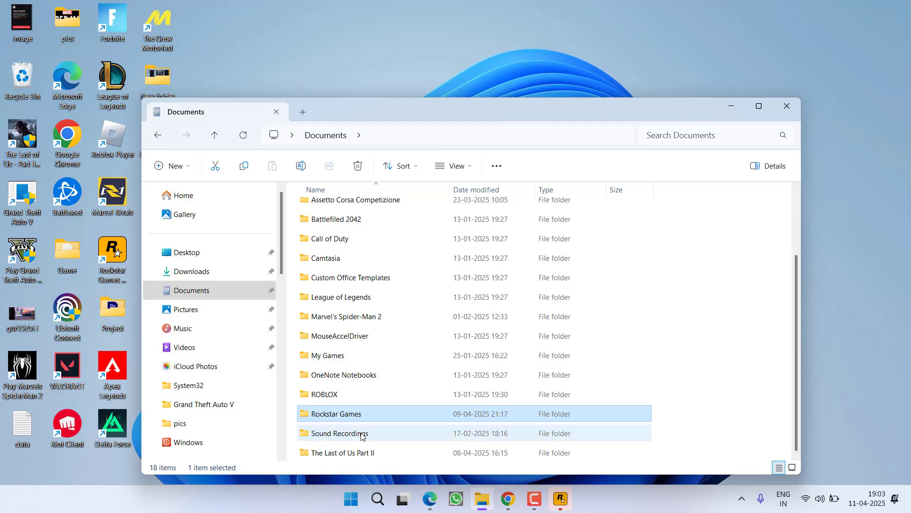
right_click(319, 18)
left_click(333, 31)
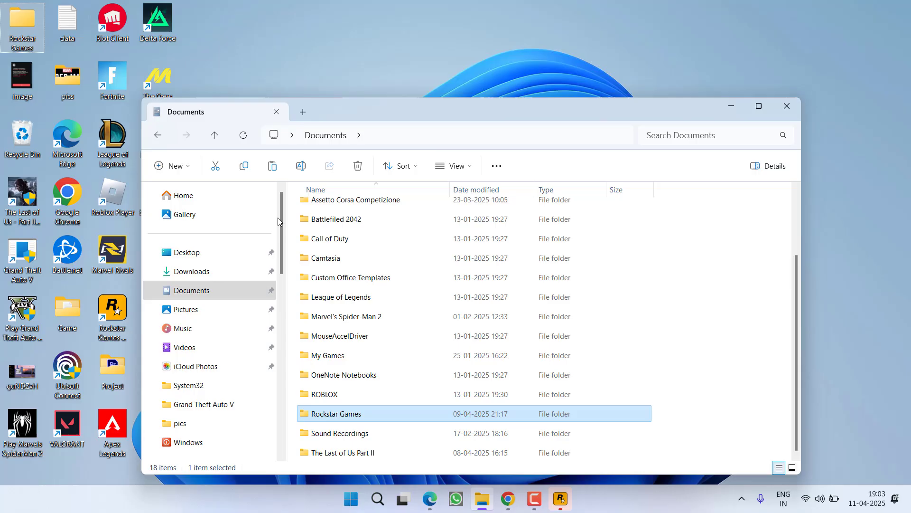
Step: Try deleting Rockstar Games, cancel the Folder In Use warning, and close Rockstar Games Launcher
right_click(337, 415)
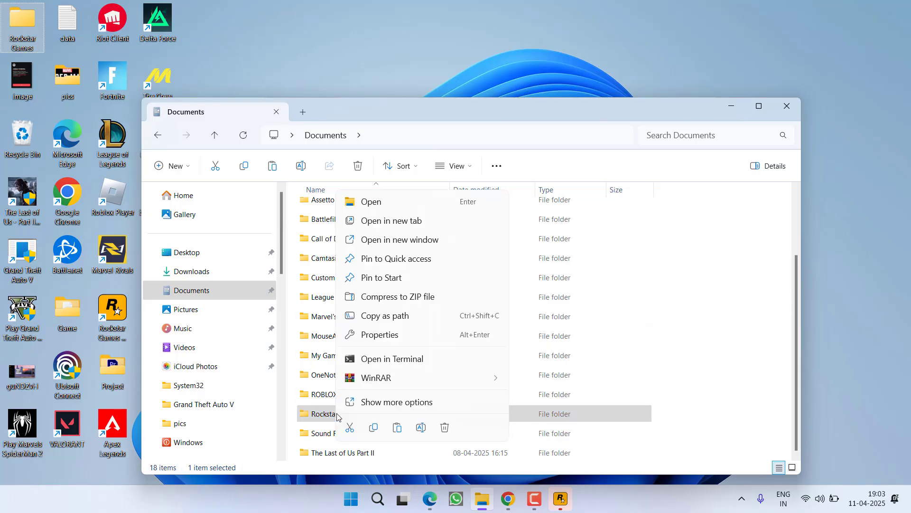
left_click(445, 427)
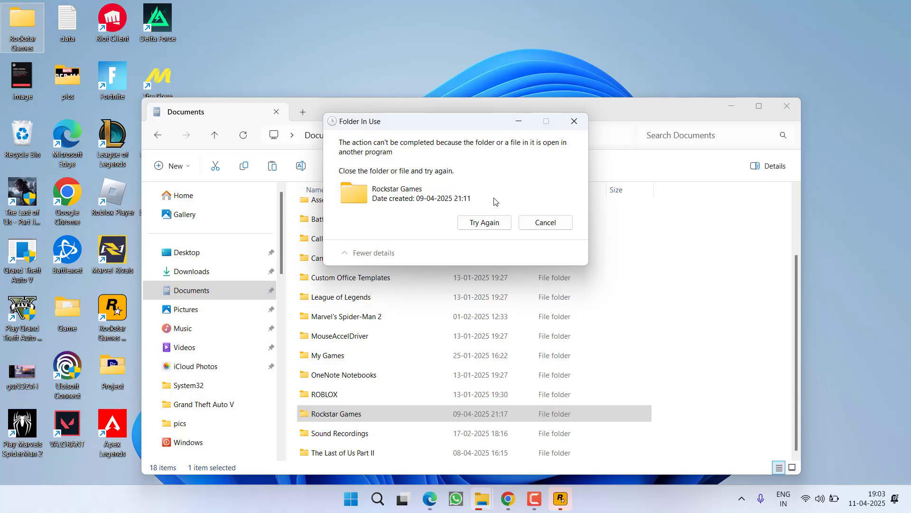
left_click(546, 223)
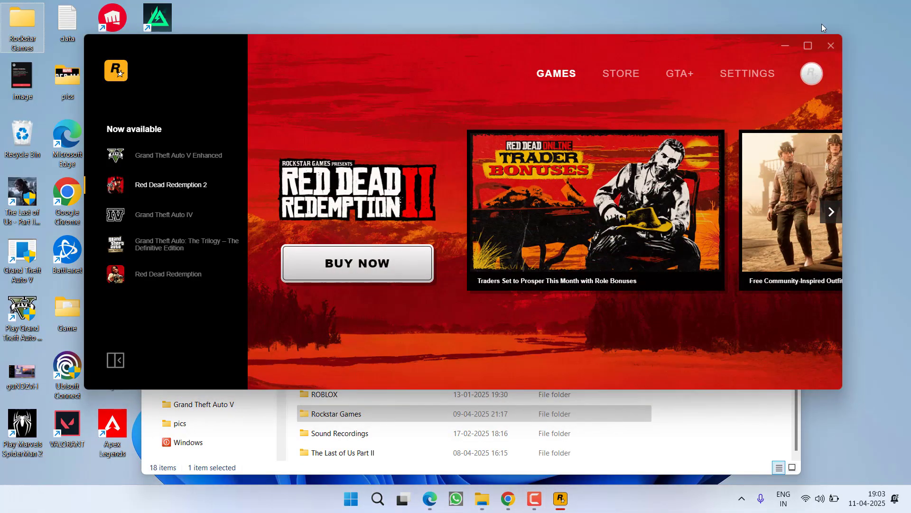
left_click(830, 45)
Step: Exit Steam and the Epic Games Launcher from the system tray
left_click(742, 498)
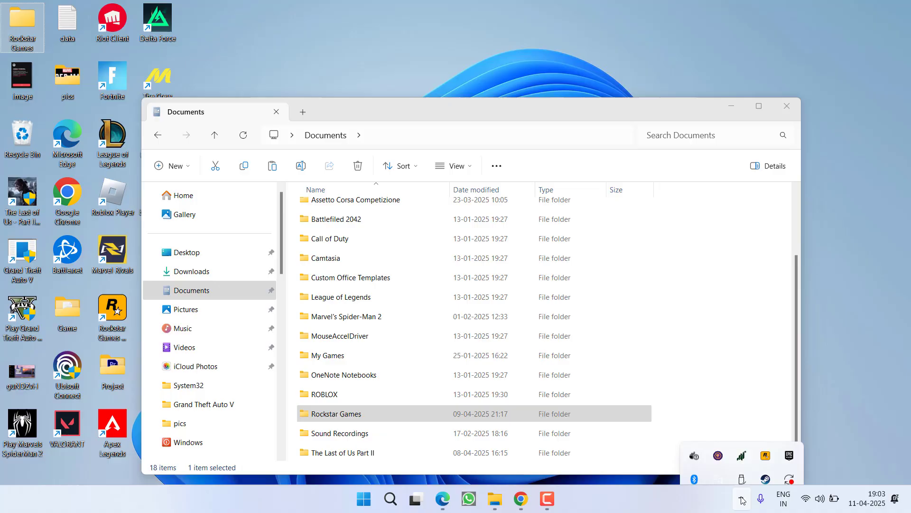
right_click(766, 463)
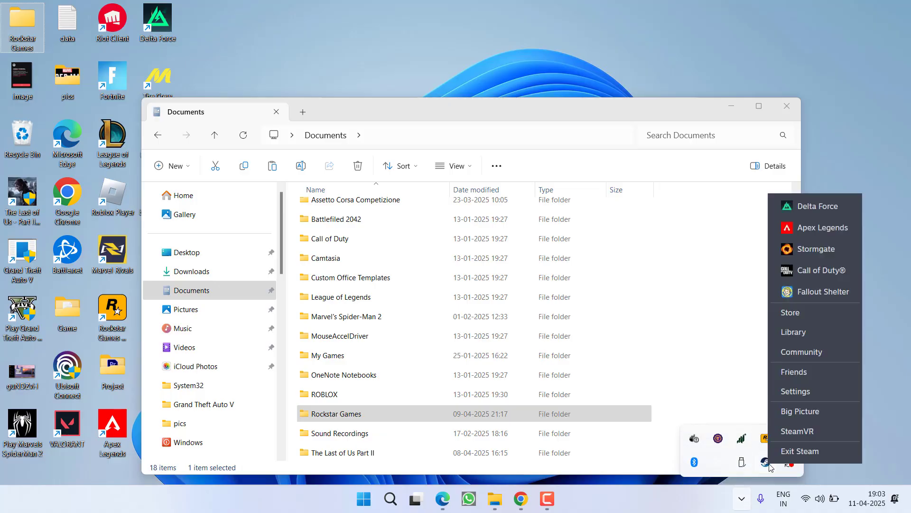
left_click(802, 448)
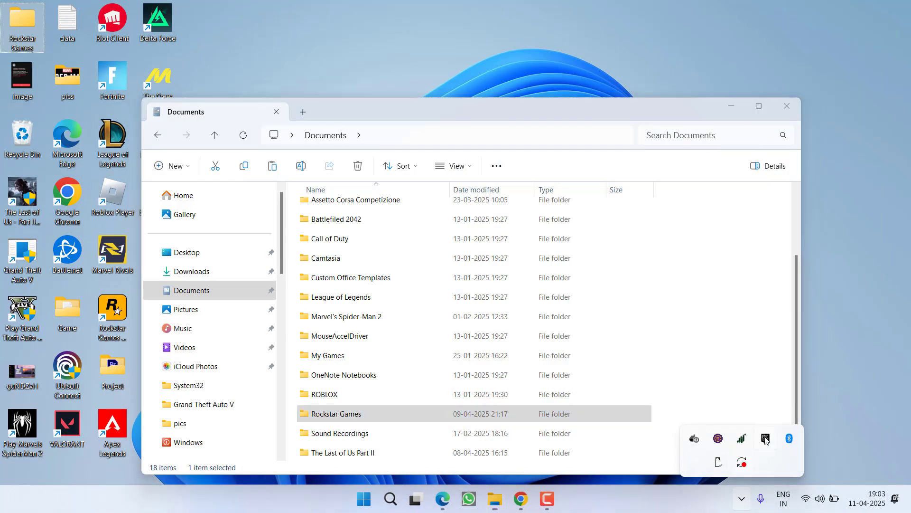
right_click(766, 438)
left_click(781, 433)
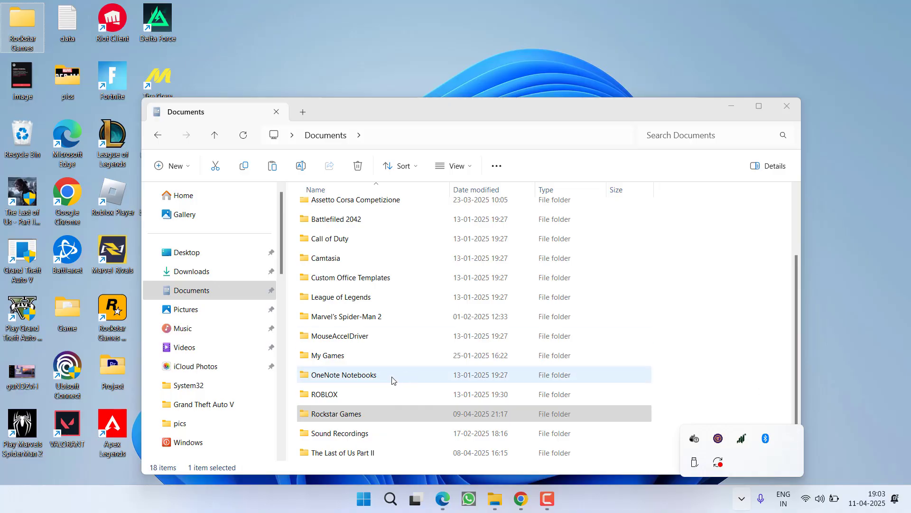
Step: Delete the now-unlocked Rockstar Games folder from Documents and close the window
left_click(332, 415)
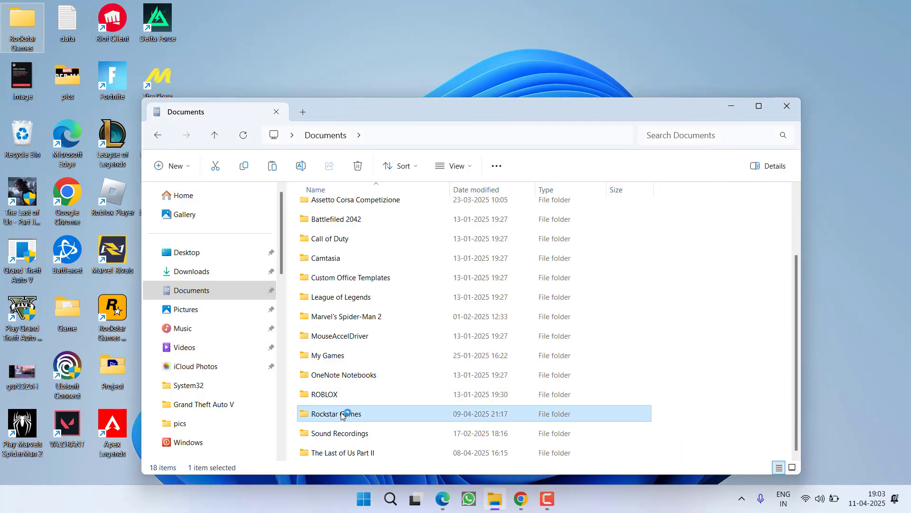
right_click(342, 415)
left_click(451, 426)
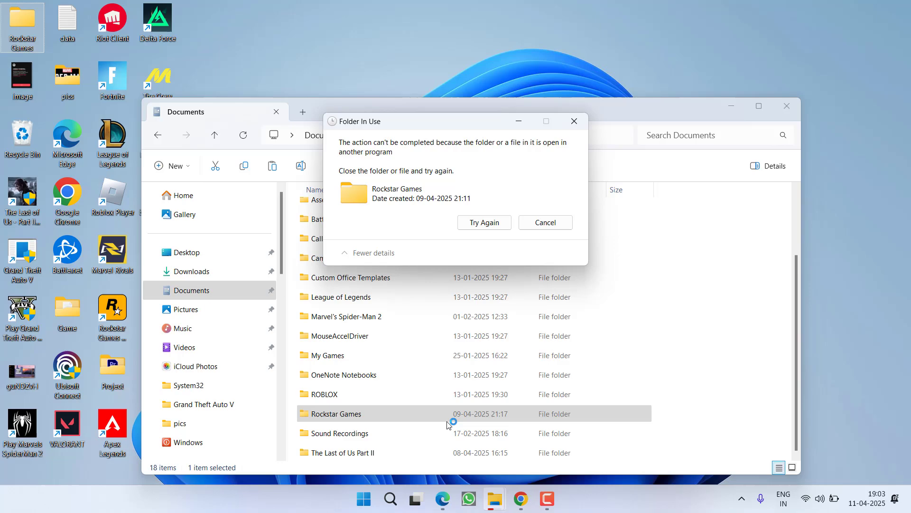
left_click(497, 223)
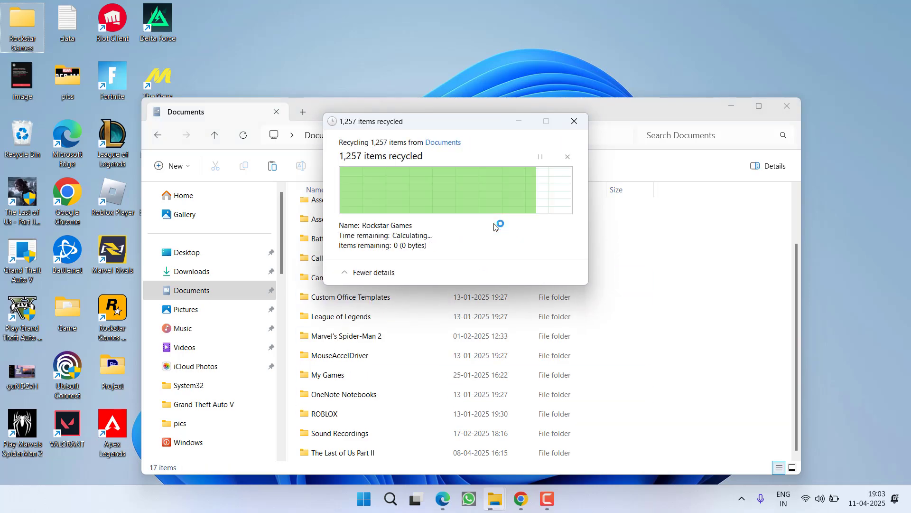
left_click(369, 372)
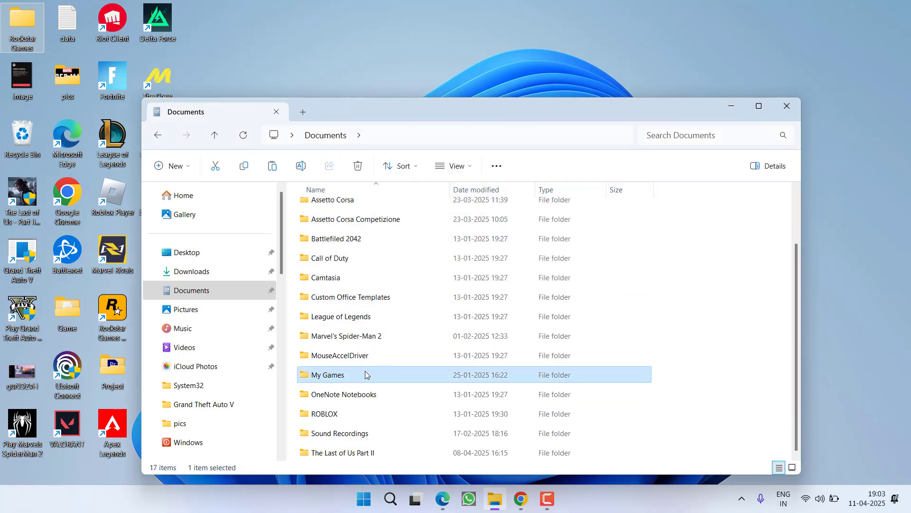
left_click(788, 106)
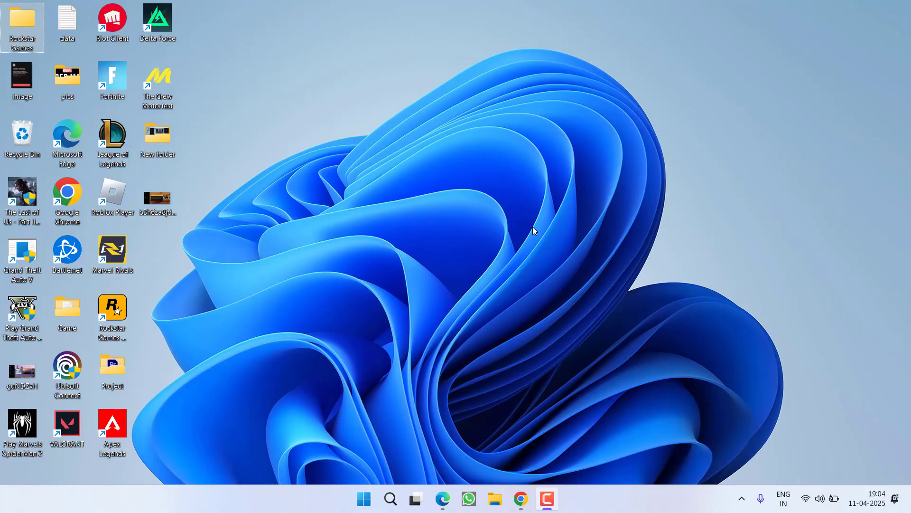
Step: Run ncpa.cpl from the Win+X Run dialog to open Network Connections
right_click(366, 498)
left_click(346, 424)
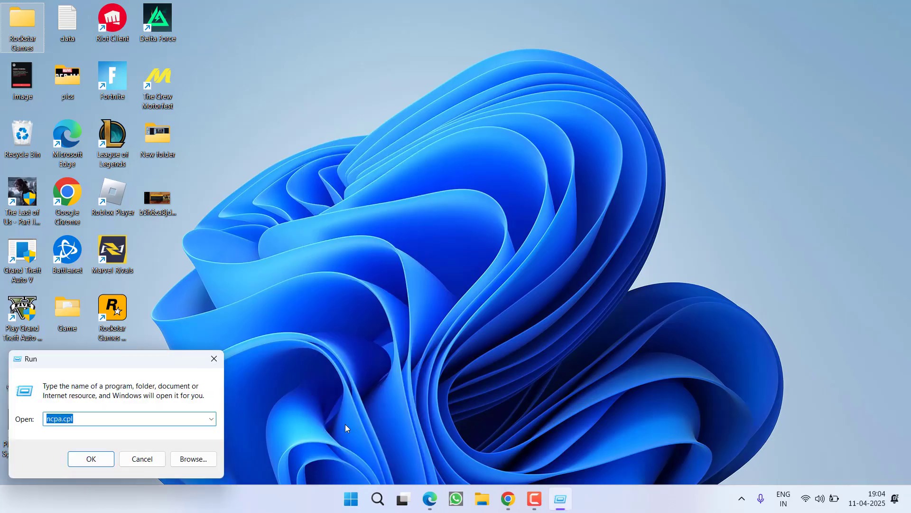
key("End")
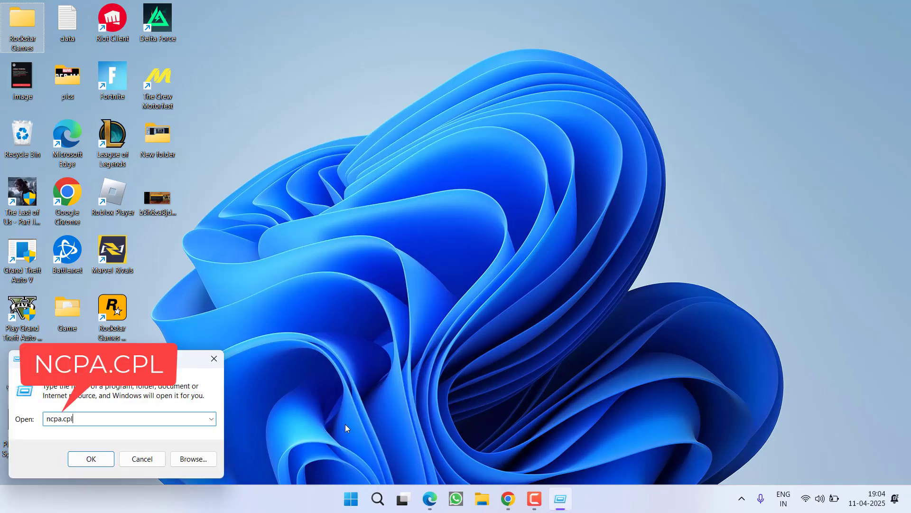
key("Return")
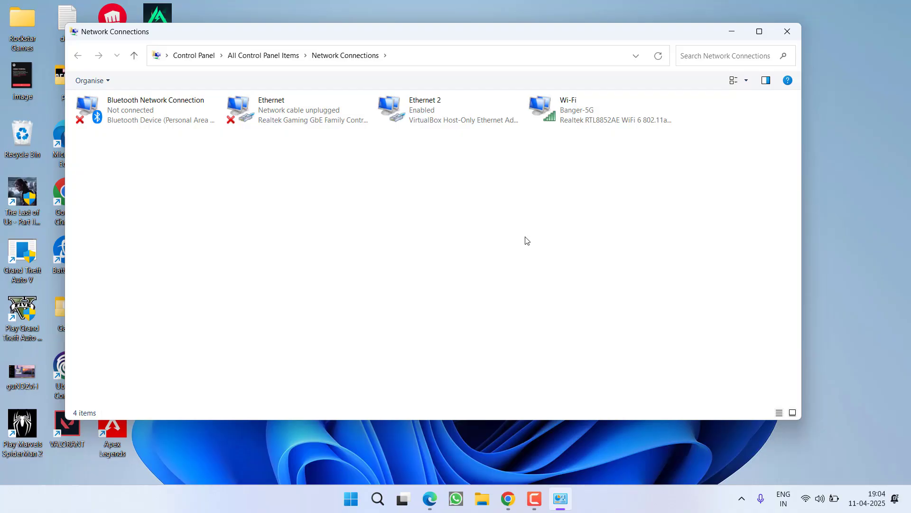
Step: Untick Internet Protocol Version 6 (TCP/IPv6) in the Wi-Fi adapter's properties, then open IPv4's settings
right_click(553, 114)
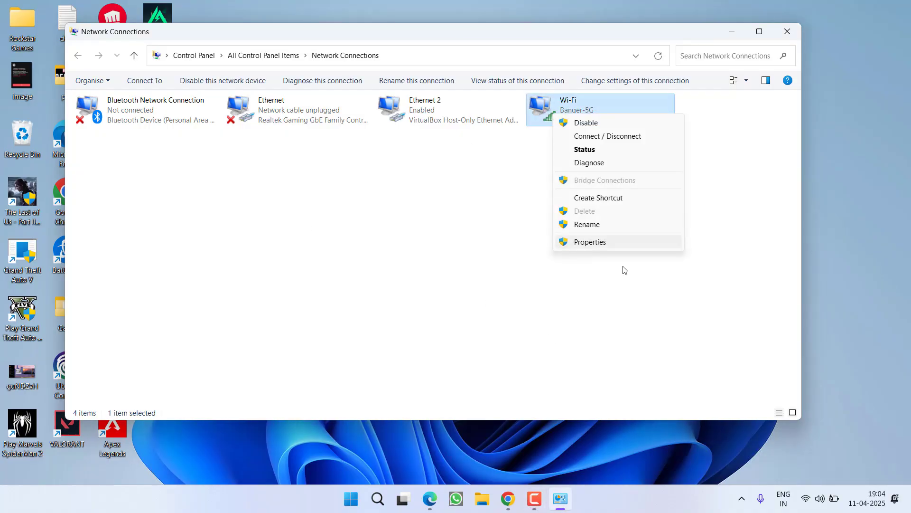
left_click(578, 242)
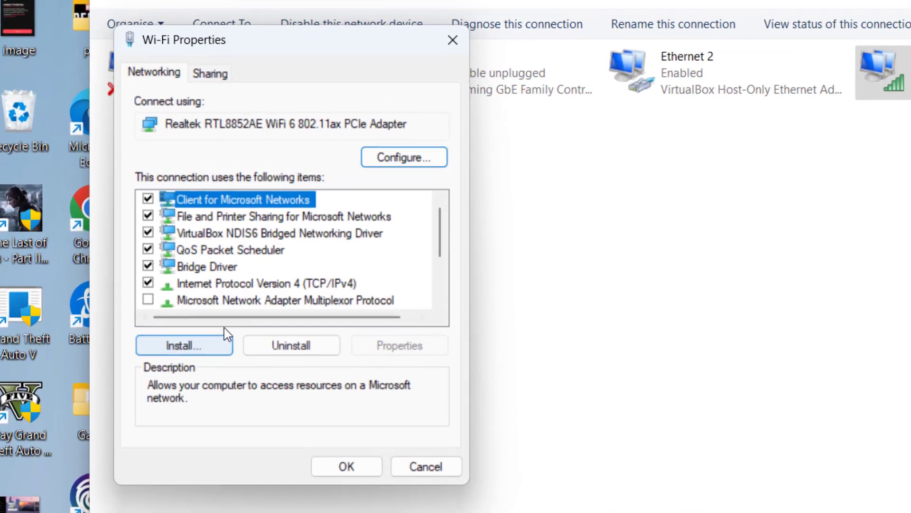
left_click(233, 287)
scroll(234, 302, "down", 1)
left_click(295, 283)
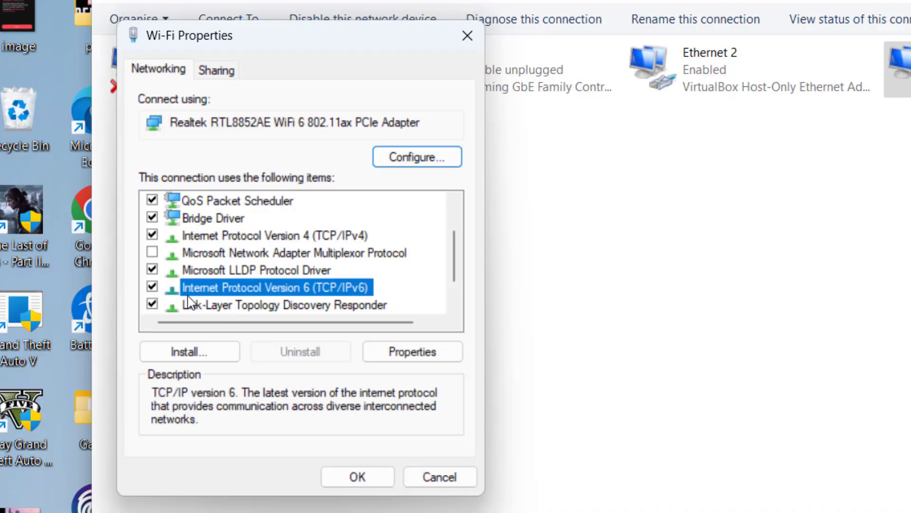
left_click(152, 287)
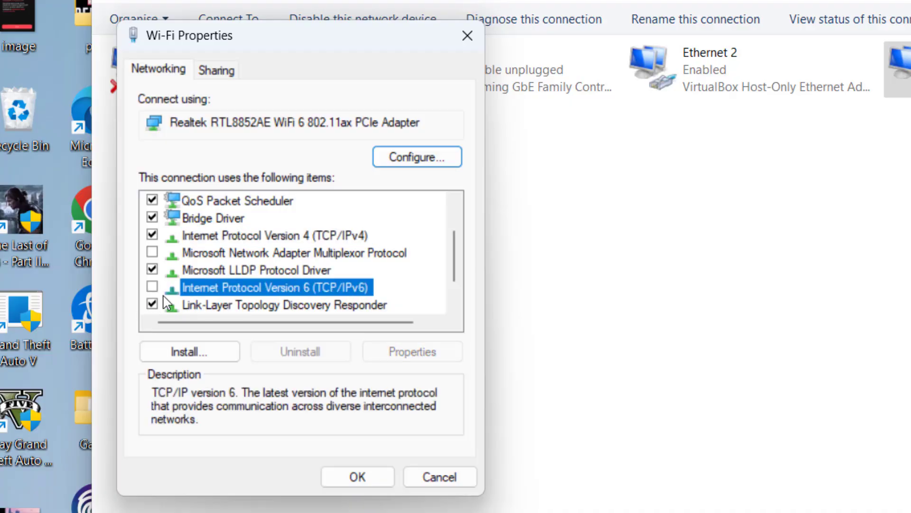
left_click(349, 236)
left_click(397, 351)
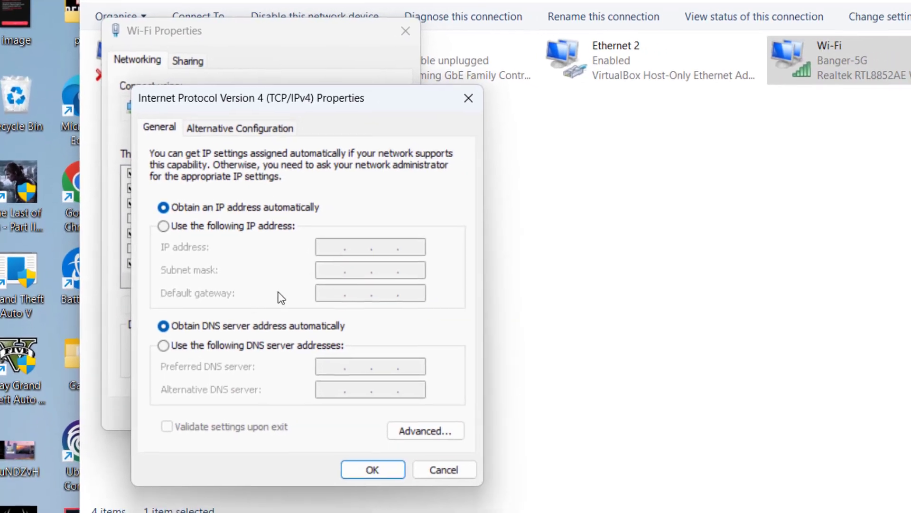
Step: Set the Wi-Fi IPv4 preferred and alternate DNS servers to 8.8.8.8 and 8.8.4.4, and confirm
left_click(219, 346)
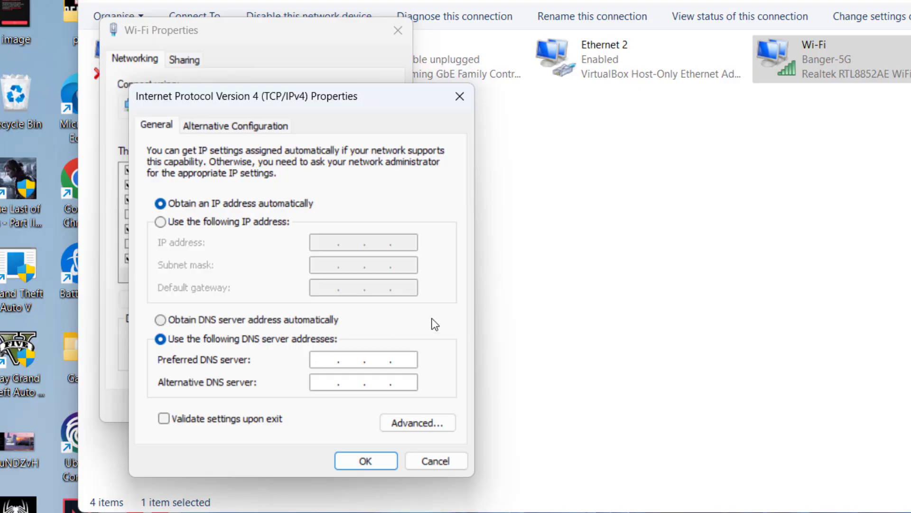
type("8.8.8.")
type("8.8")
type(".4.4")
left_click(368, 458)
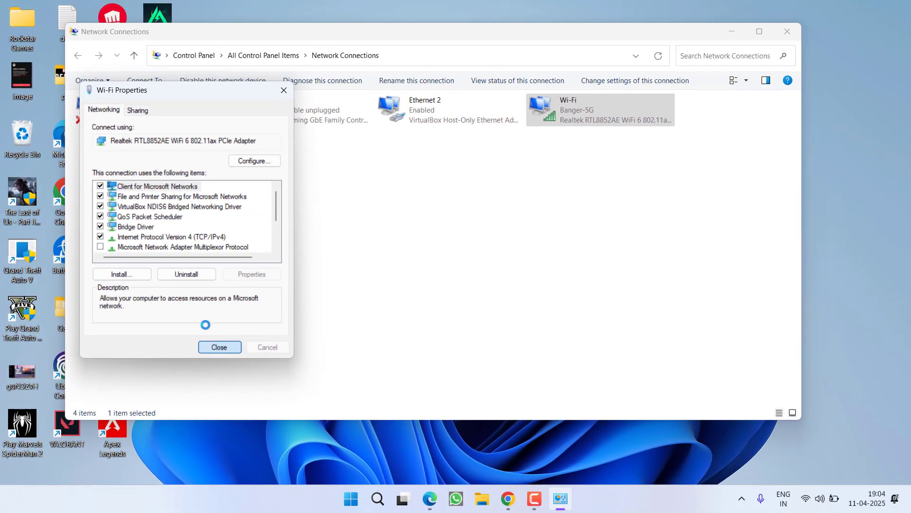
left_click(732, 32)
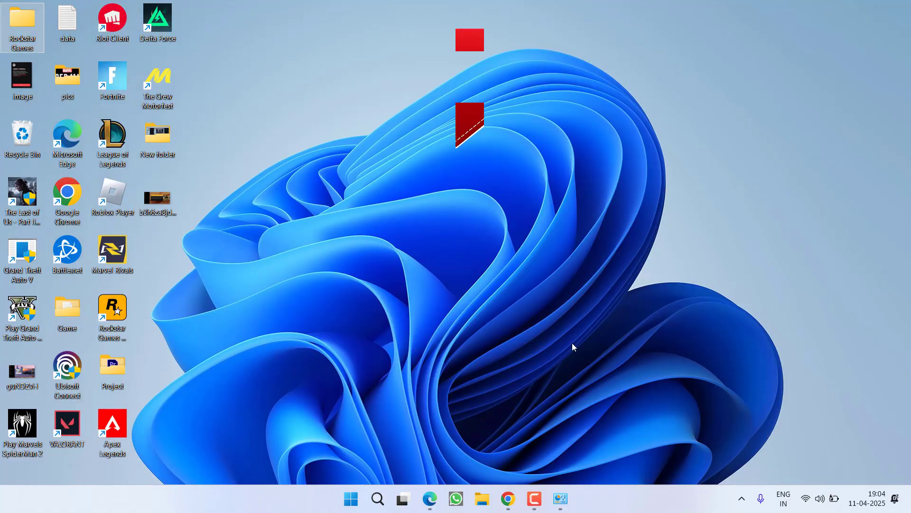
left_click(538, 320)
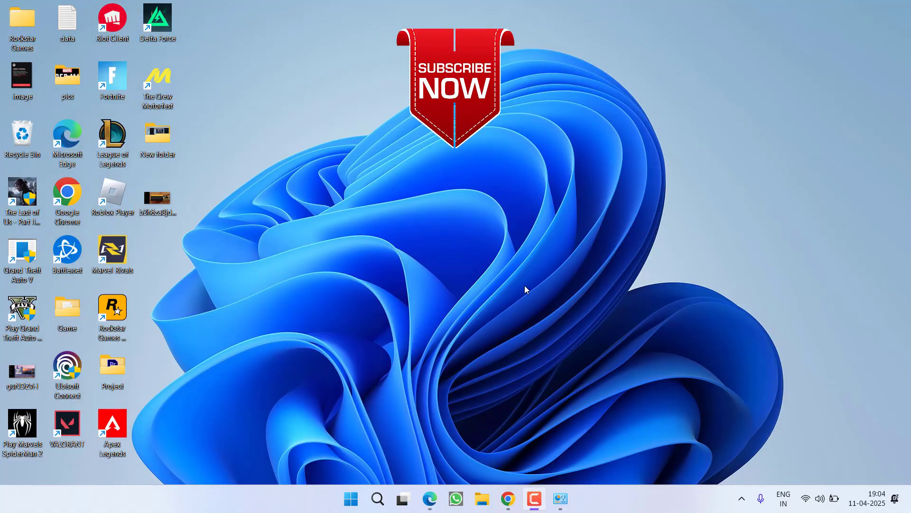